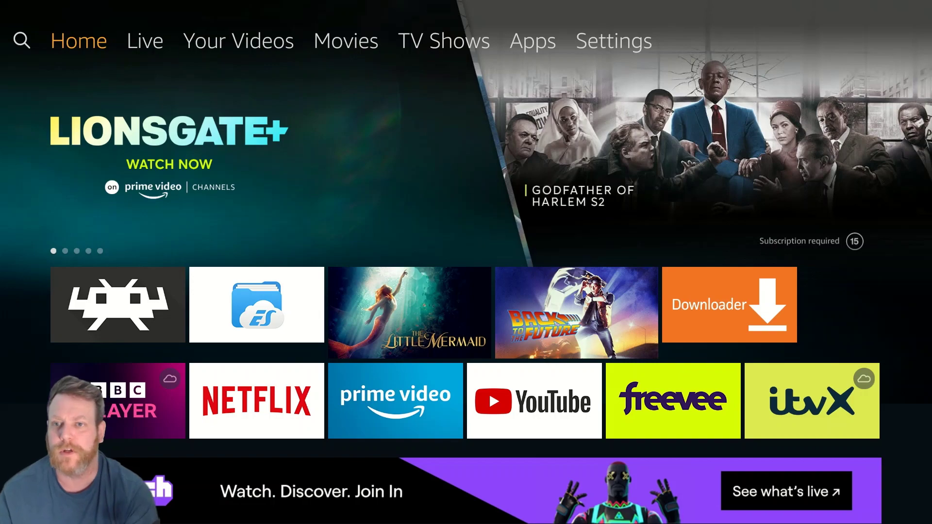
# Navigate the home screen's app rows to select the RetroArch app.
pyautogui.press('Down')
pyautogui.press('Down')
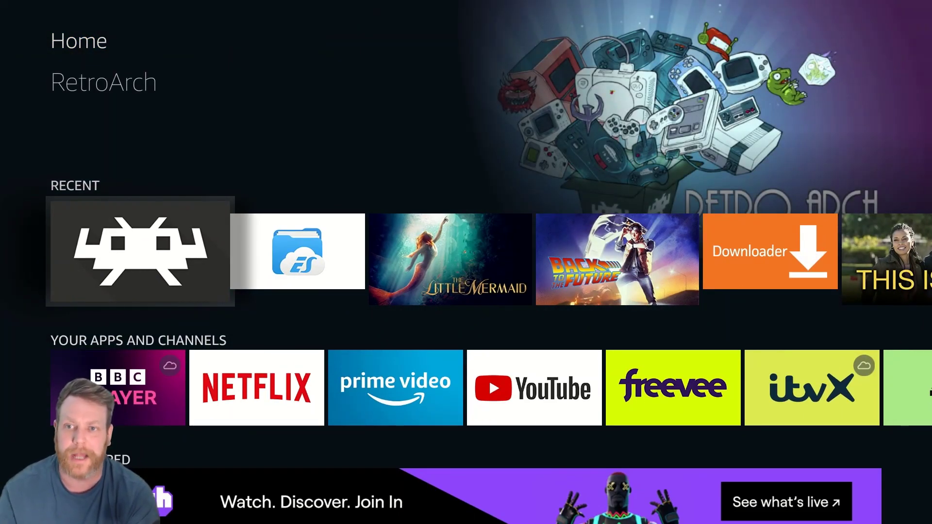
pyautogui.press('Right')
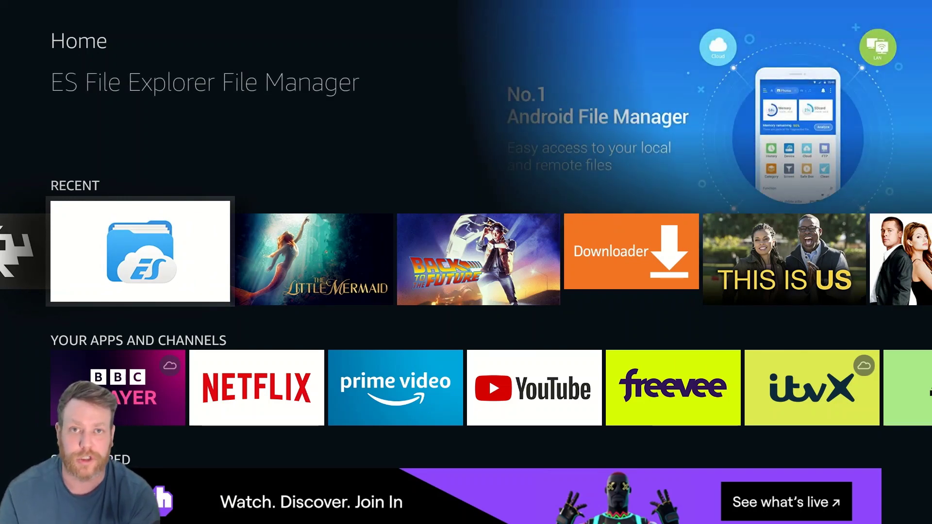
pyautogui.press('Up')
pyautogui.press('Up')
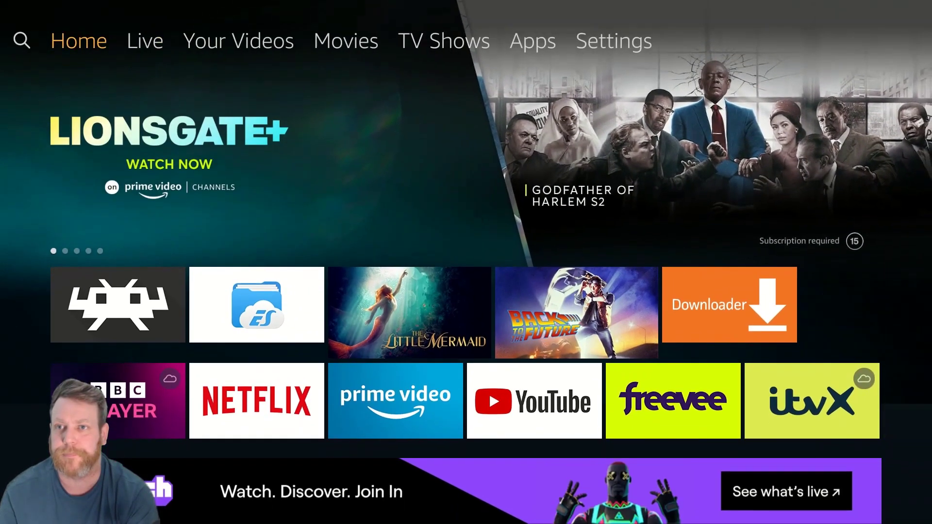
pyautogui.press('Left')
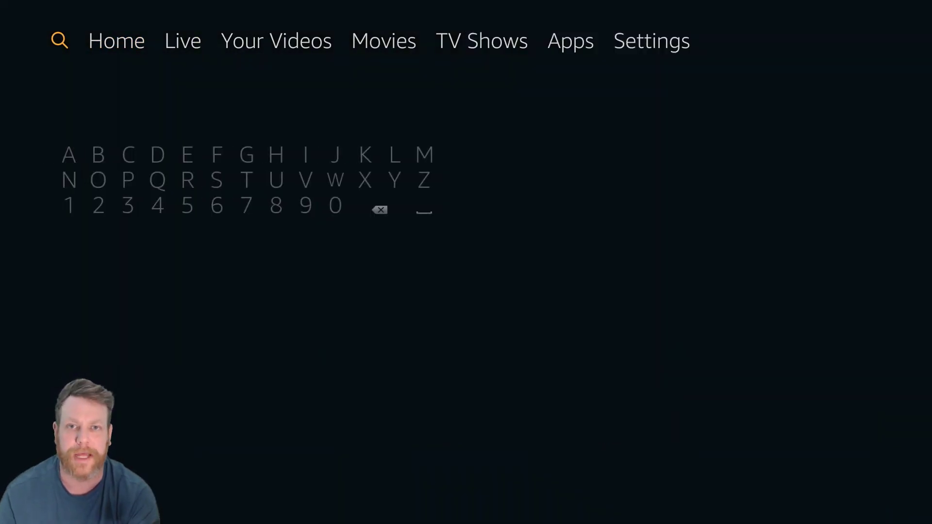
pyautogui.press('Right')
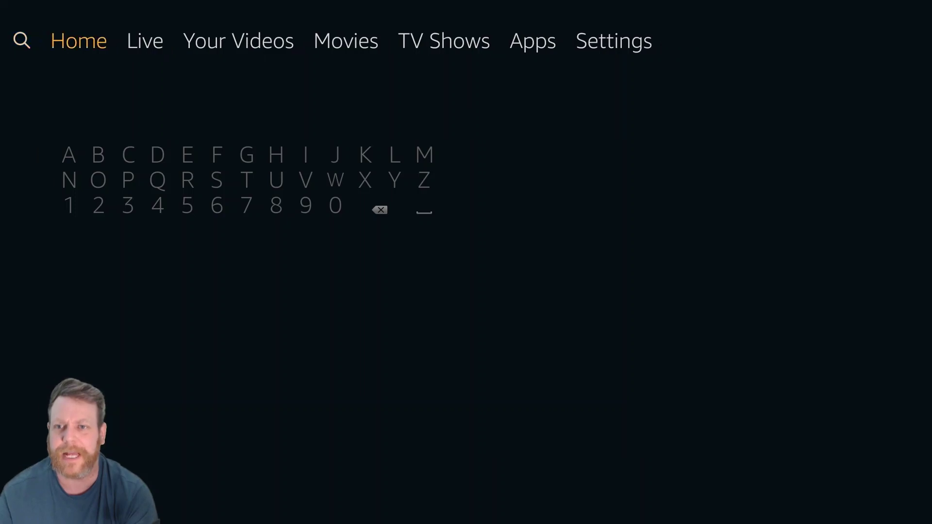
pyautogui.press('Down')
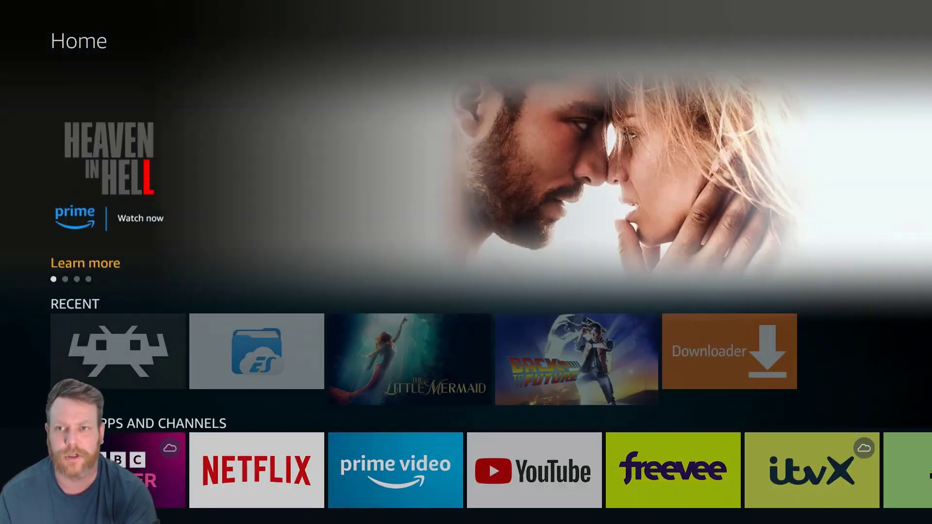
pyautogui.press('Right')
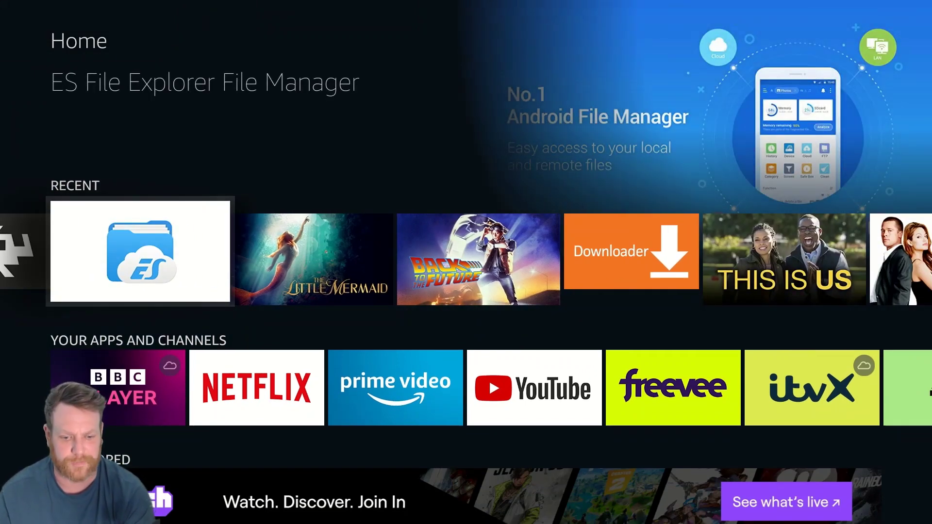
pyautogui.press('Left')
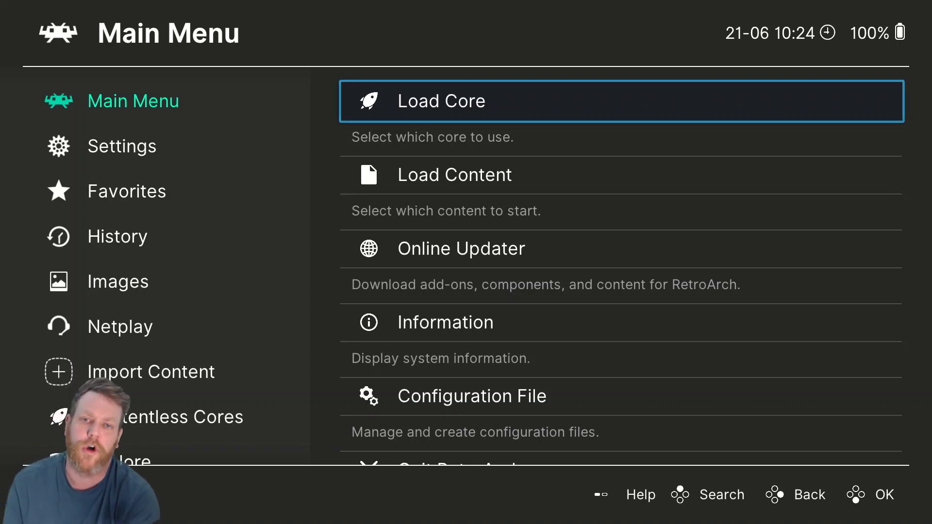
# Open Load Core in RetroArch and choose Download a Core to fetch the core list.
pyautogui.press('Return')
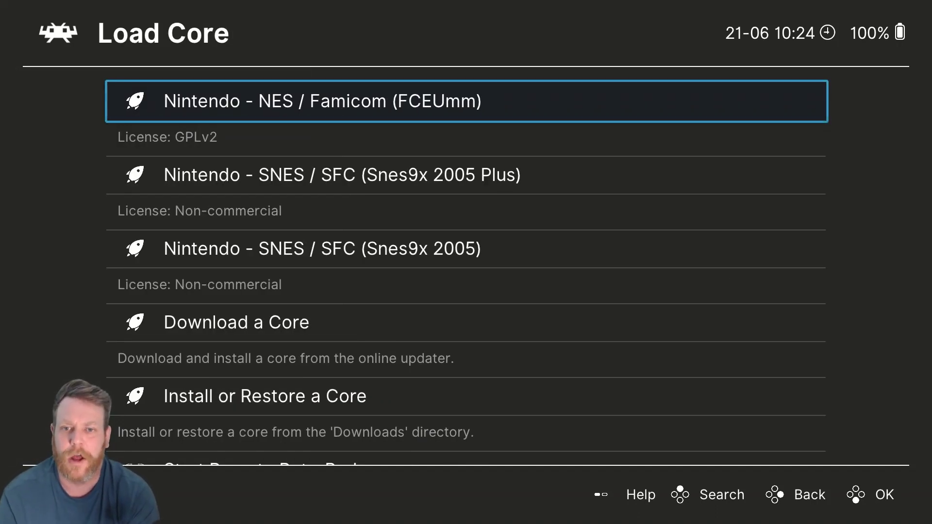
pyautogui.press('Down')
pyautogui.press('Down')
pyautogui.press('Down')
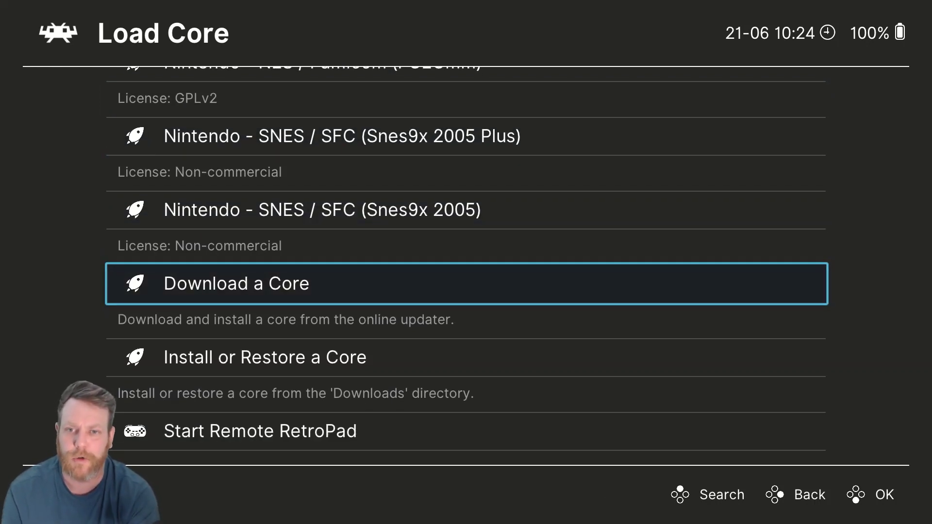
pyautogui.press('Up')
pyautogui.press('Up')
pyautogui.press('Up')
pyautogui.press('Up')
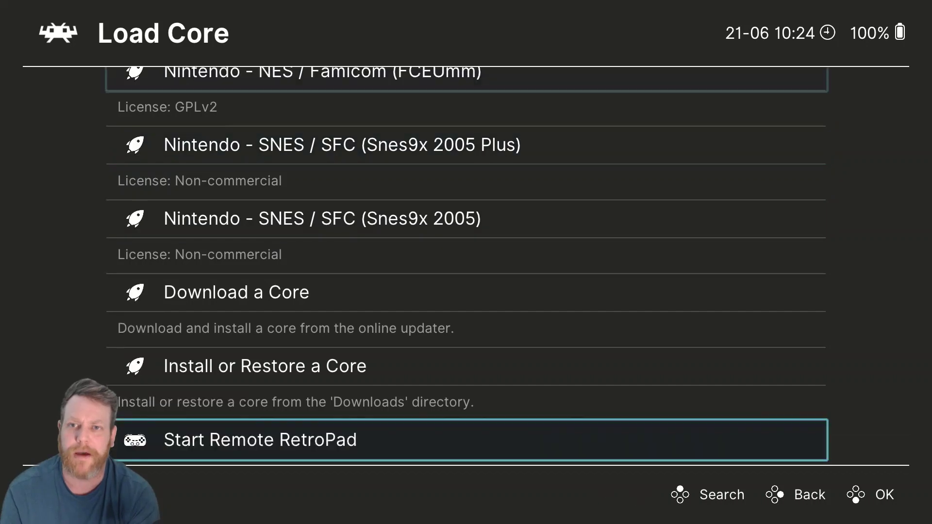
pyautogui.press('Down')
pyautogui.press('Down')
pyautogui.press('Down')
pyautogui.press('Down')
pyautogui.press('Return')
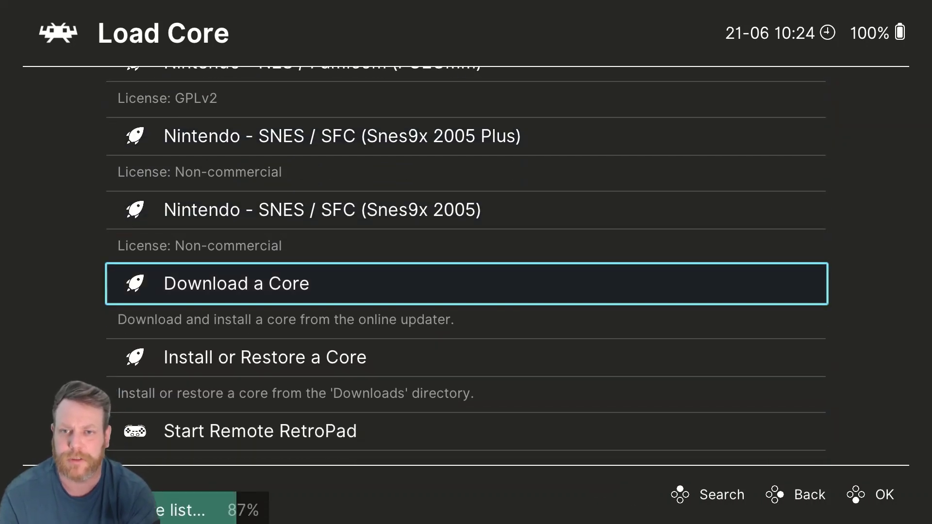
# Scroll Core Downloader past Arcade, Atari and NEC cores to the installed Snes9x 2005 Plus SNES core.
pyautogui.press('Down')
pyautogui.press('Down')
pyautogui.press('Down')
pyautogui.press('Down')
pyautogui.press('Down')
pyautogui.press('Down')
pyautogui.press('Down')
pyautogui.press('Down')
pyautogui.press('Down')
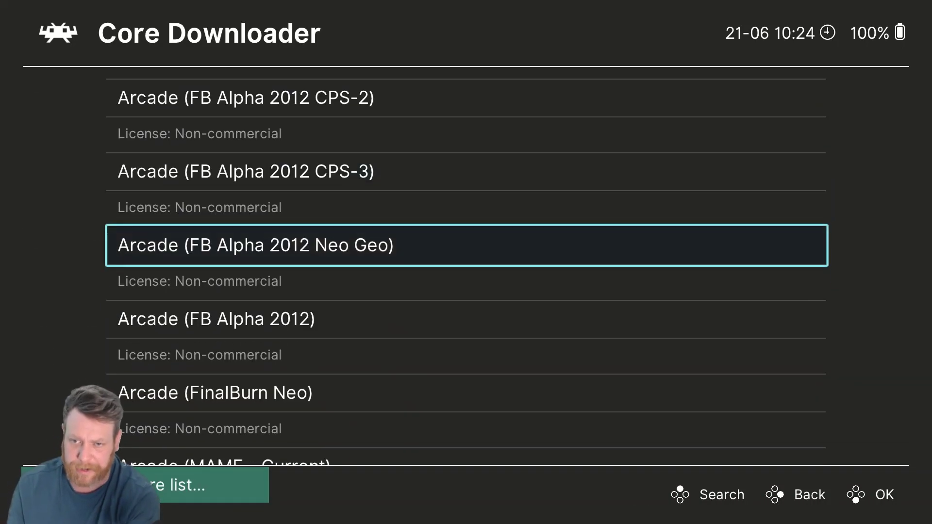
pyautogui.press('Down')
pyautogui.press('Down')
pyautogui.press('Down')
pyautogui.press('Down')
pyautogui.press('Down')
pyautogui.press('Down')
pyautogui.press('Down')
pyautogui.press('Down')
pyautogui.press('Down')
pyautogui.press('Down')
pyautogui.press('Down')
pyautogui.press('Down')
pyautogui.press('Down')
pyautogui.press('Down')
pyautogui.press('Down')
pyautogui.press('Down')
pyautogui.press('Down')
pyautogui.press('Down')
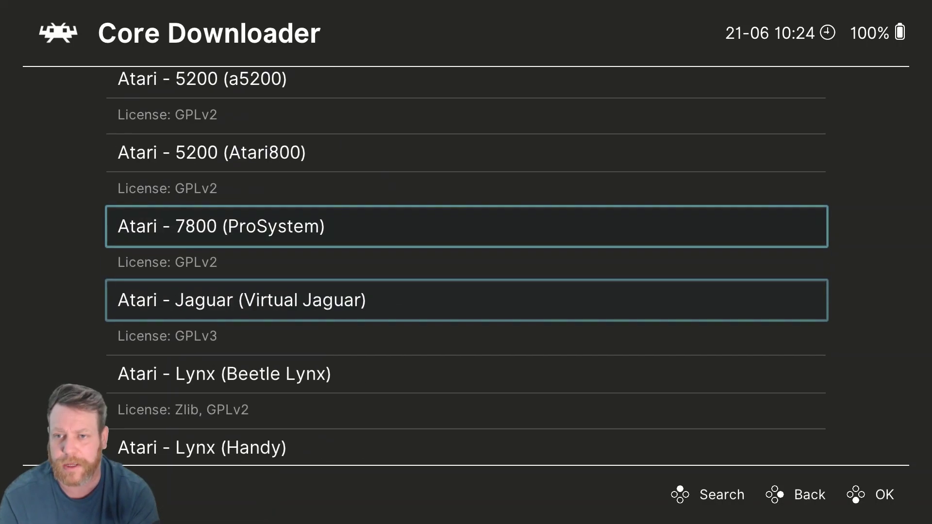
pyautogui.press('Down')
pyautogui.press('Down')
pyautogui.press('Down')
pyautogui.press('Down')
pyautogui.press('Down')
pyautogui.press('Down')
pyautogui.press('Down')
pyautogui.press('Down')
pyautogui.press('Down')
pyautogui.press('Down')
pyautogui.press('Down')
pyautogui.press('Down')
pyautogui.press('Down')
pyautogui.press('Down')
pyautogui.press('Down')
pyautogui.press('Down')
pyautogui.press('Down')
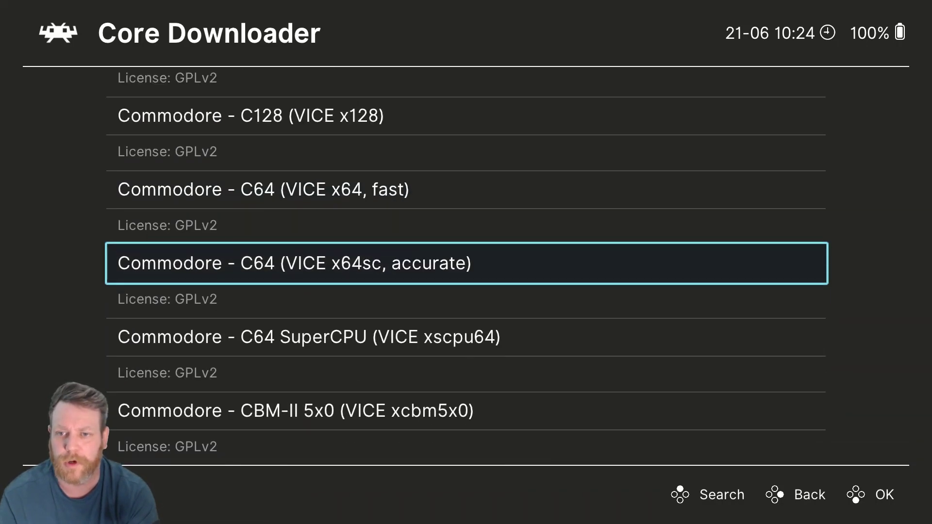
pyautogui.press('Down')
pyautogui.press('Down')
pyautogui.press('Down')
pyautogui.press('Down')
pyautogui.press('Down')
pyautogui.press('Down')
pyautogui.press('Down')
pyautogui.press('Down')
pyautogui.press('Down')
pyautogui.press('Down')
pyautogui.press('Down')
pyautogui.press('Down')
pyautogui.press('Down')
pyautogui.press('Down')
pyautogui.press('Down')
pyautogui.press('Down')
pyautogui.press('Down')
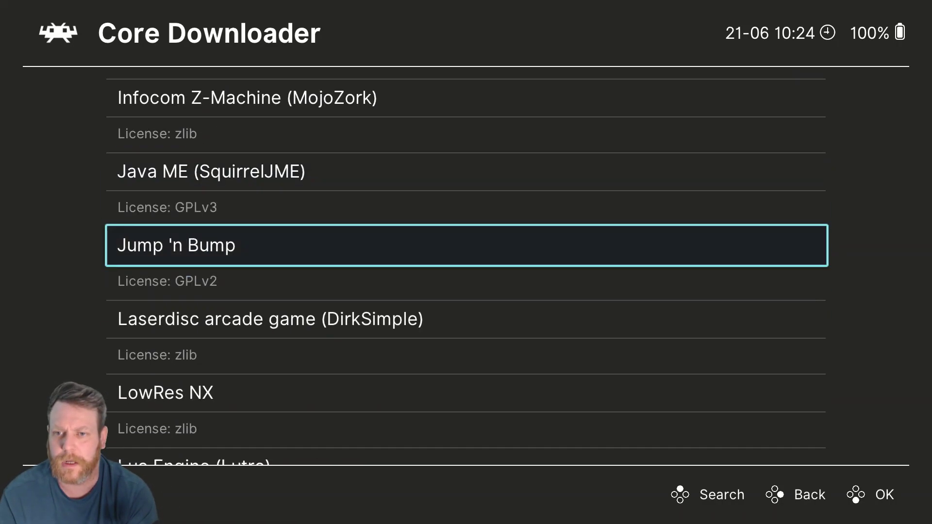
pyautogui.press('Down')
pyautogui.press('Down')
pyautogui.press('Down')
pyautogui.press('Down')
pyautogui.press('Down')
pyautogui.press('Down')
pyautogui.press('Down')
pyautogui.press('Down')
pyautogui.press('Down')
pyautogui.press('Down')
pyautogui.press('Down')
pyautogui.press('Down')
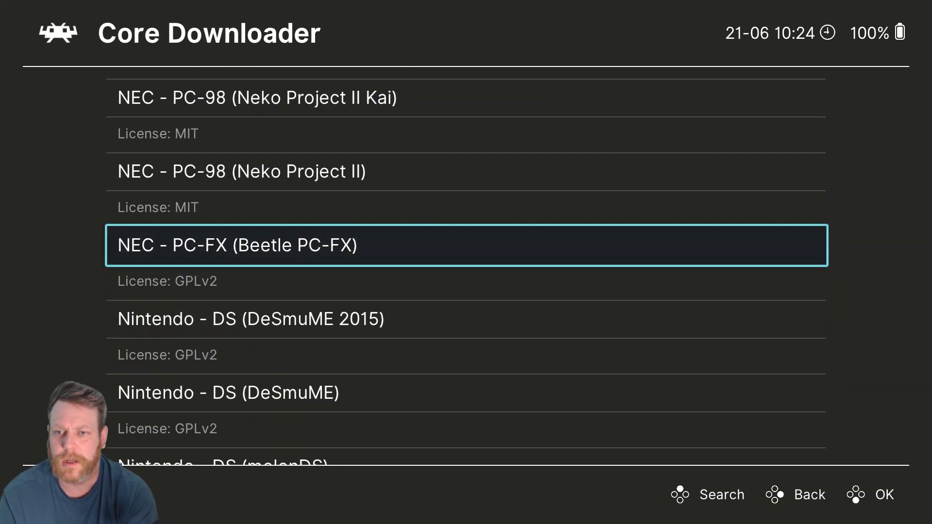
pyautogui.press('Up')
pyautogui.press('Up')
pyautogui.press('Up')
pyautogui.press('Down')
pyautogui.press('Down')
pyautogui.press('Down')
pyautogui.press('Down')
pyautogui.press('Down')
pyautogui.press('Down')
pyautogui.press('Down')
pyautogui.press('Down')
pyautogui.press('Down')
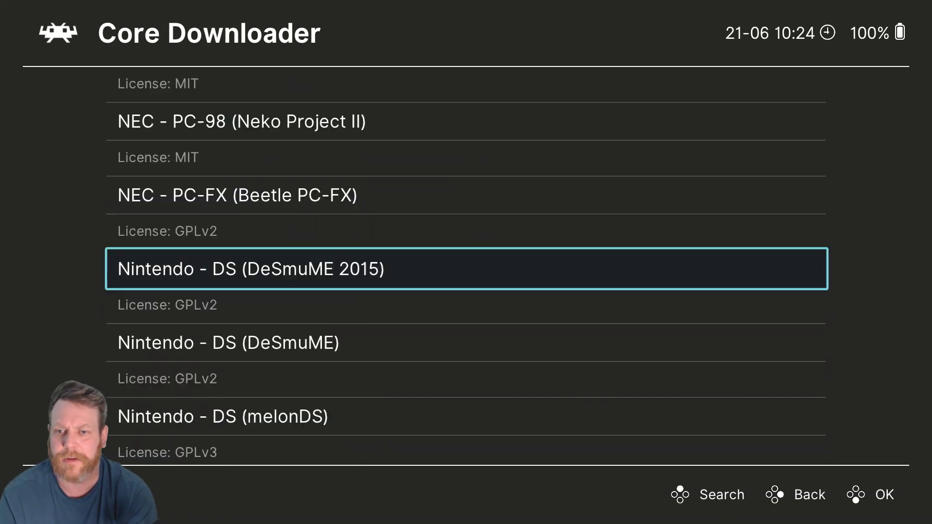
pyautogui.press('Down')
pyautogui.press('Down')
pyautogui.press('Down')
pyautogui.press('Down')
pyautogui.press('Down')
pyautogui.press('Down')
pyautogui.press('Down')
pyautogui.press('Down')
pyautogui.press('Down')
pyautogui.press('Down')
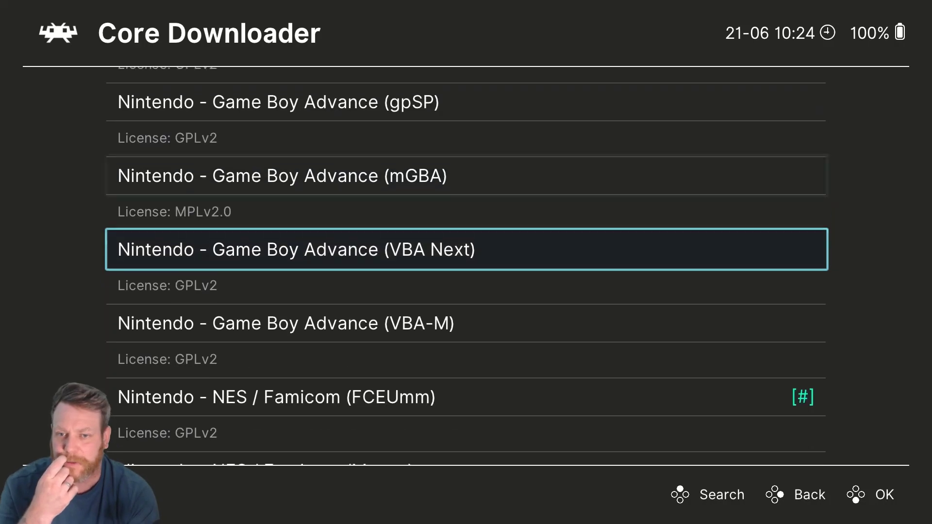
pyautogui.press('Down')
pyautogui.press('Down')
pyautogui.press('Down')
pyautogui.press('Down')
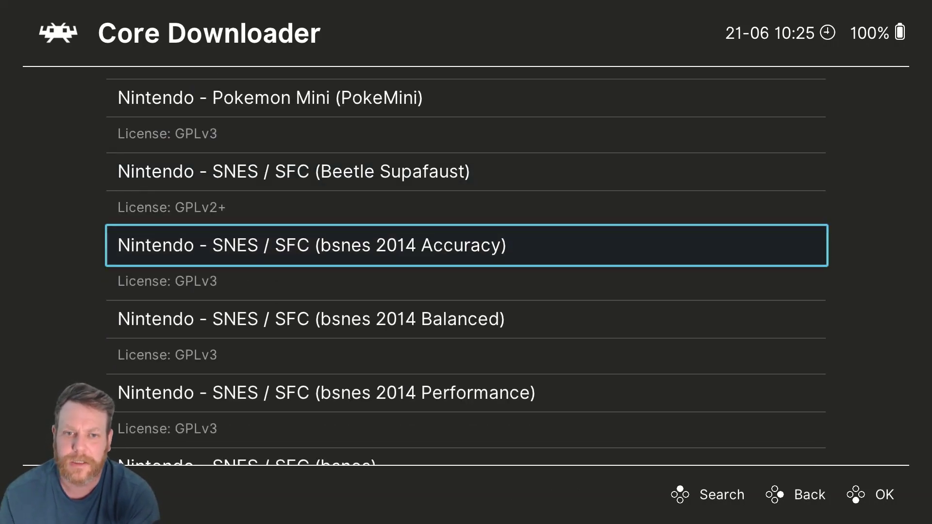
pyautogui.press('Down')
pyautogui.press('Down')
pyautogui.press('Down')
pyautogui.press('Down')
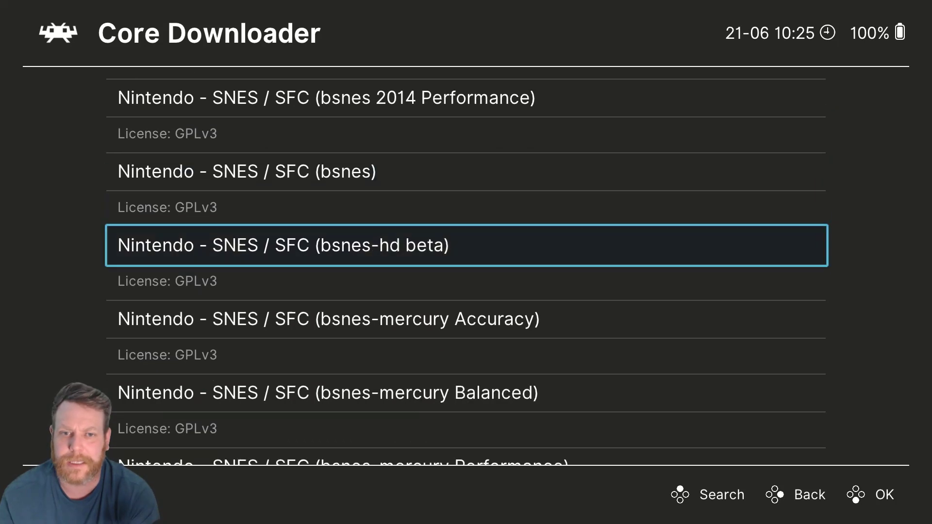
pyautogui.press('Down')
pyautogui.press('Down')
pyautogui.press('Down')
pyautogui.press('Down')
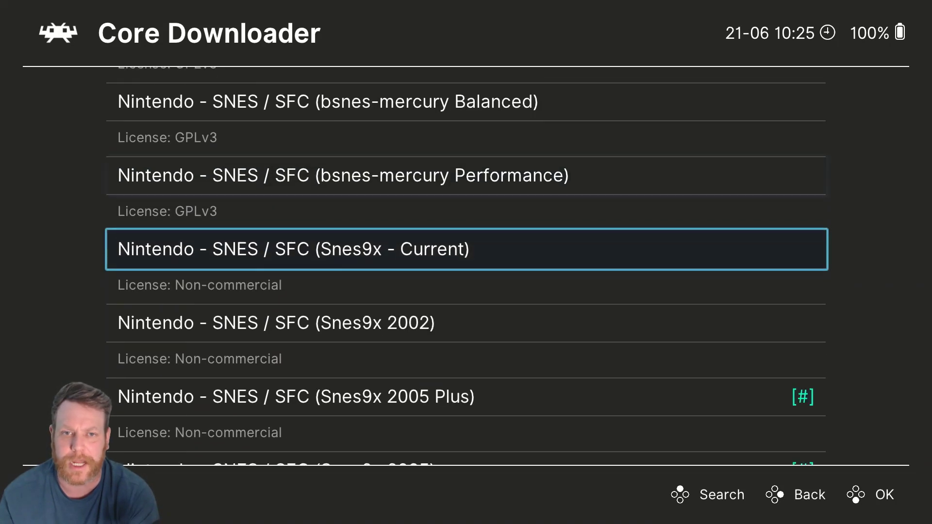
pyautogui.press('Down')
pyautogui.press('Down')
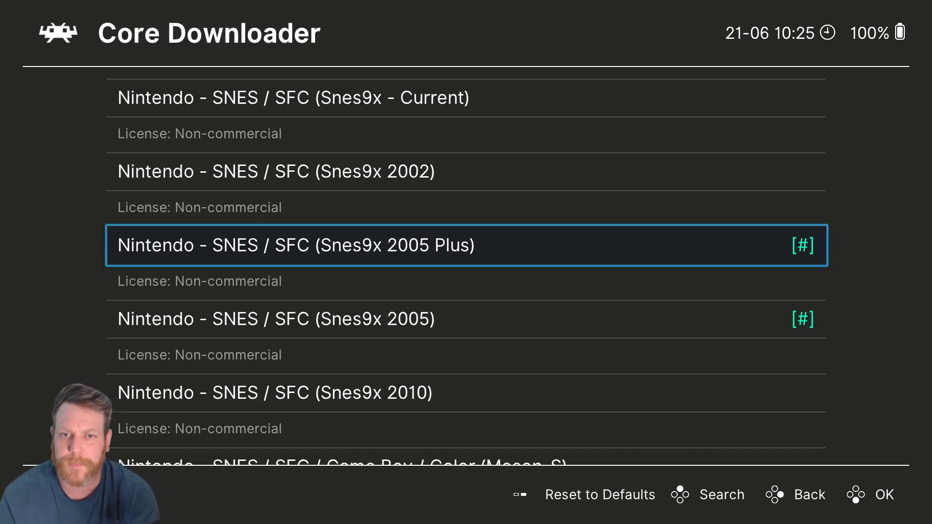
pyautogui.press('Down')
pyautogui.press('Down')
pyautogui.press('Down')
pyautogui.press('Down')
pyautogui.press('Down')
pyautogui.press('Down')
pyautogui.press('Down')
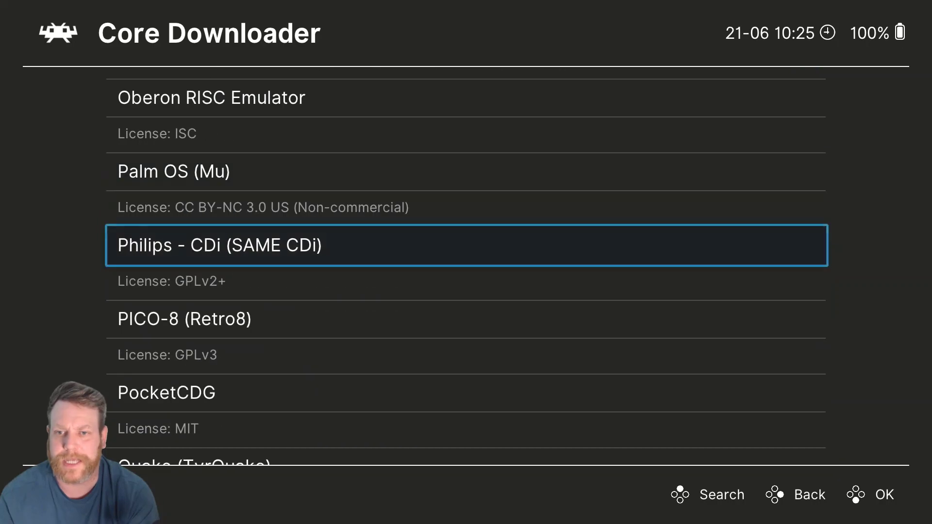
pyautogui.press('Up')
pyautogui.press('Up')
pyautogui.press('Up')
pyautogui.press('Up')
pyautogui.press('Up')
pyautogui.press('Up')
pyautogui.press('Up')
pyautogui.press('Up')
pyautogui.press('Up')
pyautogui.press('Up')
pyautogui.press('Up')
pyautogui.press('Up')
pyautogui.press('Up')
pyautogui.press('Up')
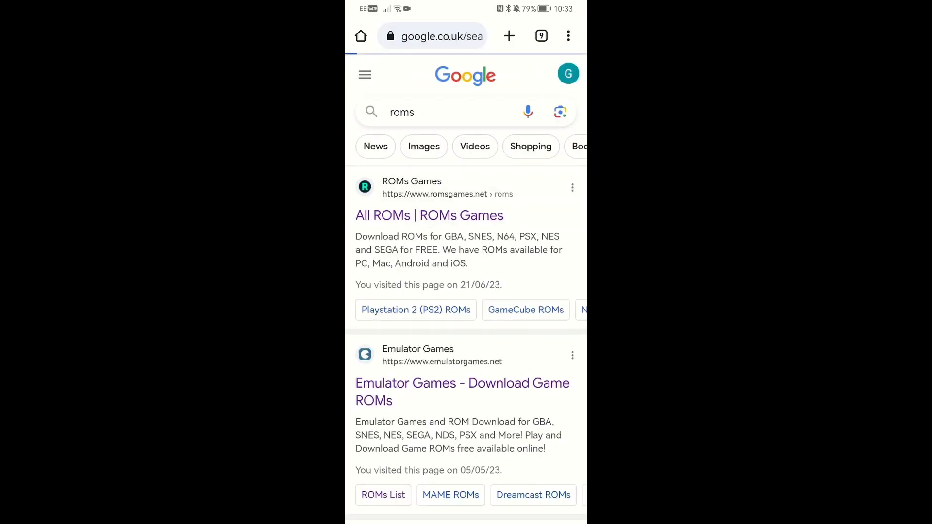
# Scroll romsgames.net's List of Console ROMs down to Super Nintendo's 1594 games.
pyautogui.scroll(-3, 466, 291)
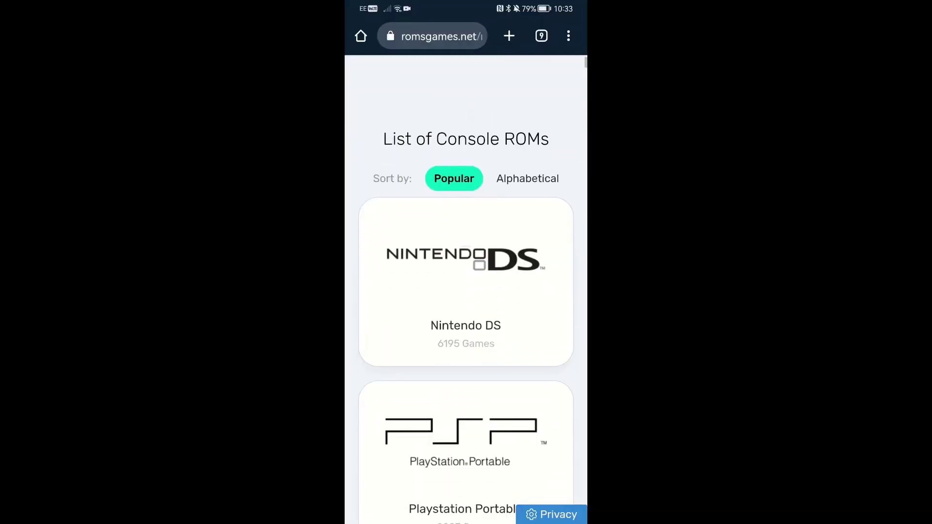
pyautogui.scroll(-15, 466, 291)
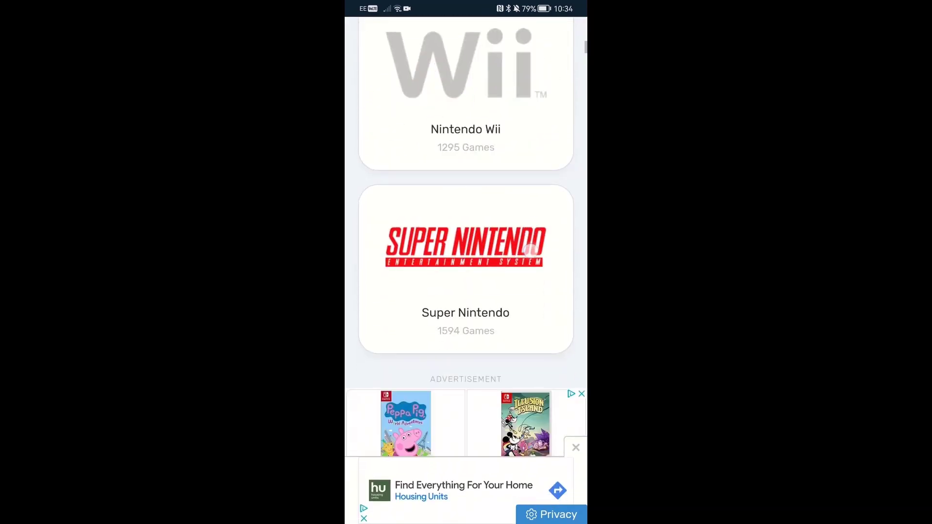
# Open the Super Nintendo ROM list on romsgames.net.
pyautogui.click(530, 250)
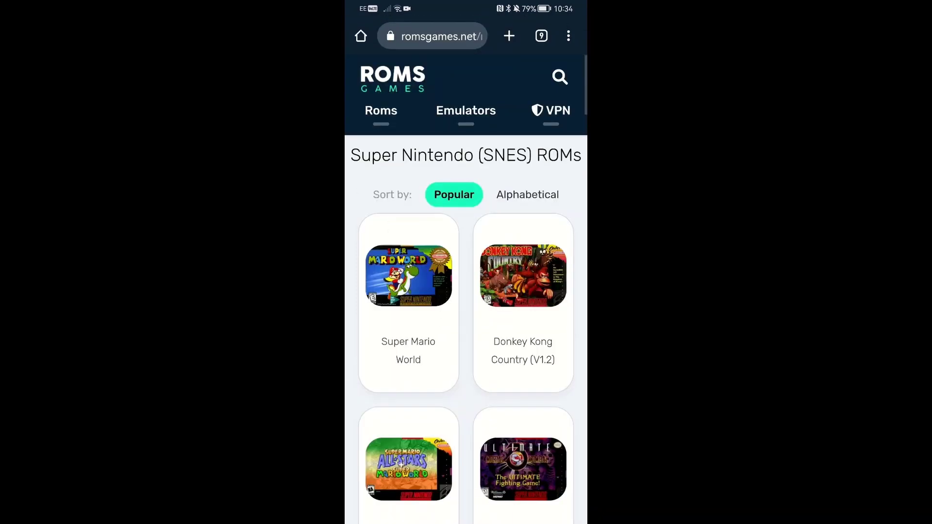
pyautogui.scroll(-3, 551, 237)
pyautogui.scroll(2, 466, 291)
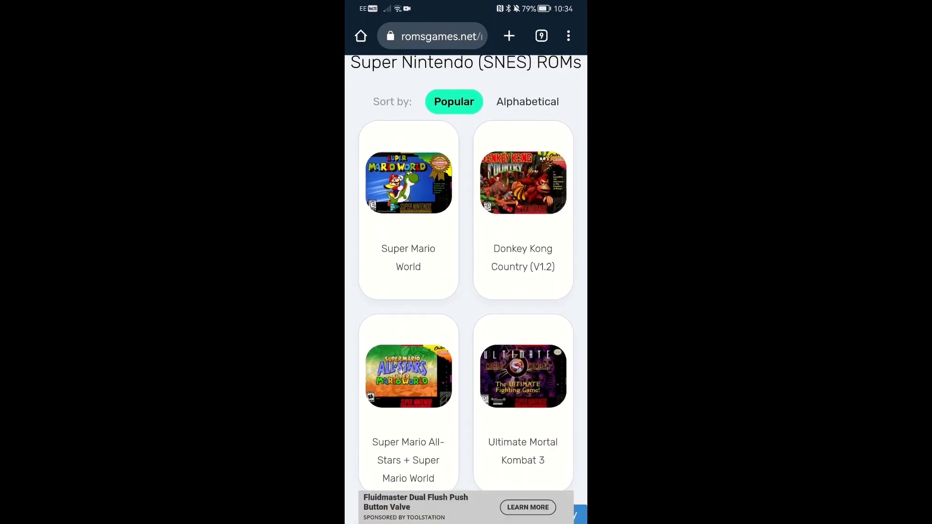
# Download the Donkey Kong Country (V1.2) ROM zip, agreeing to the privacy prompt.
pyautogui.click(523, 208)
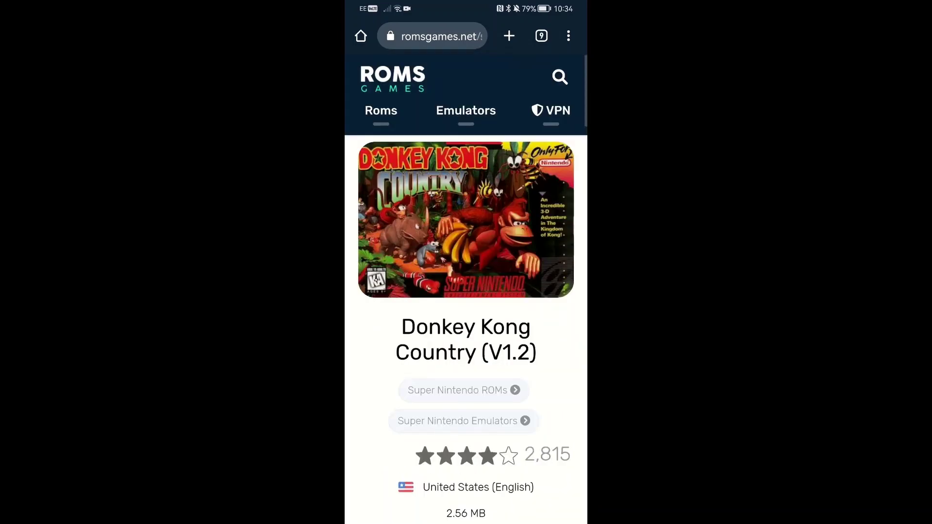
pyautogui.scroll(-3, 466, 291)
pyautogui.click(492, 360)
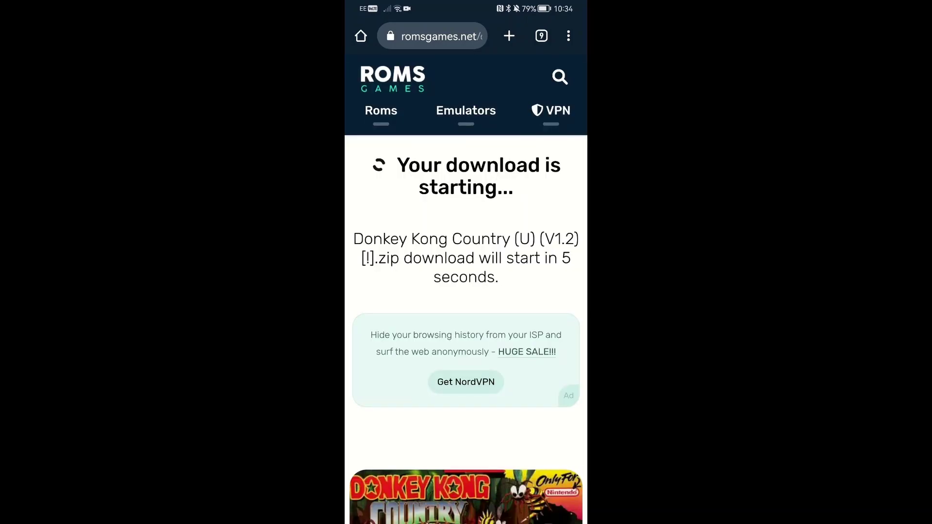
pyautogui.click(507, 415)
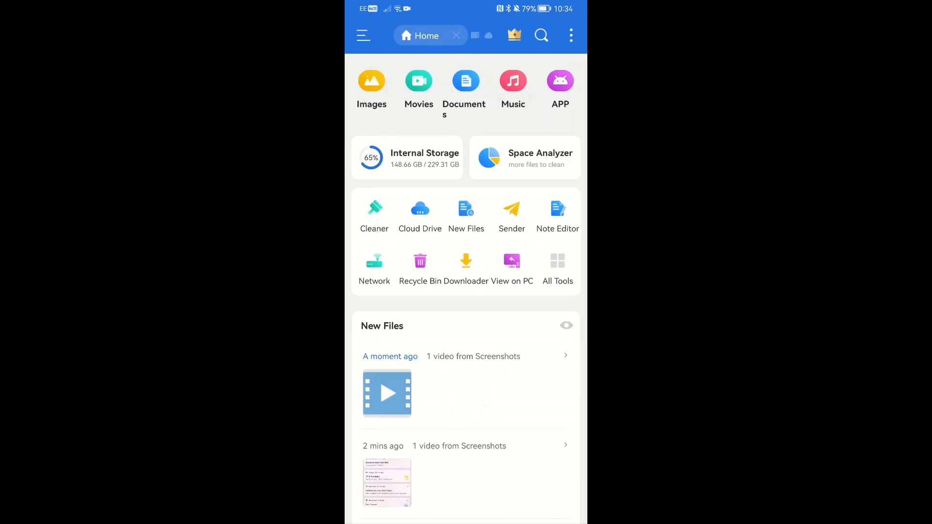
# Copy the Donkey Kong zip from Internal Storage > Download.
pyautogui.click(424, 164)
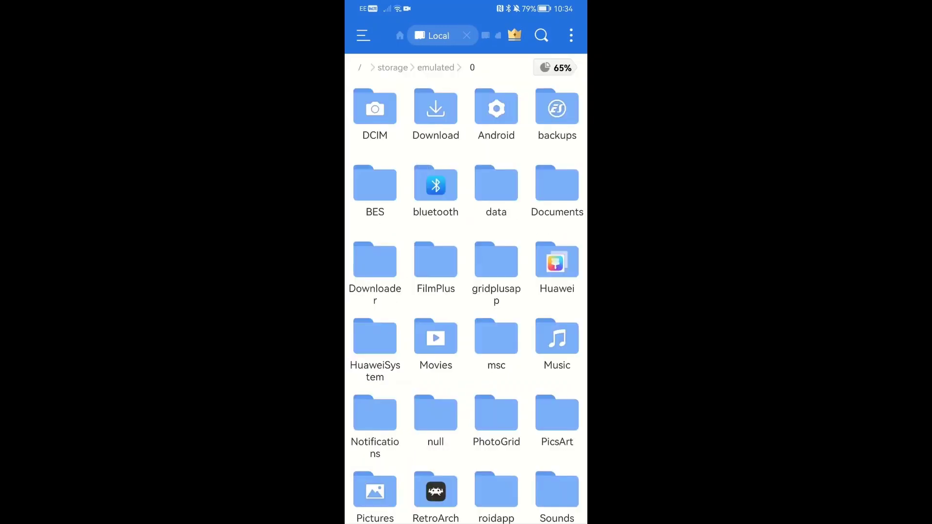
pyautogui.click(438, 120)
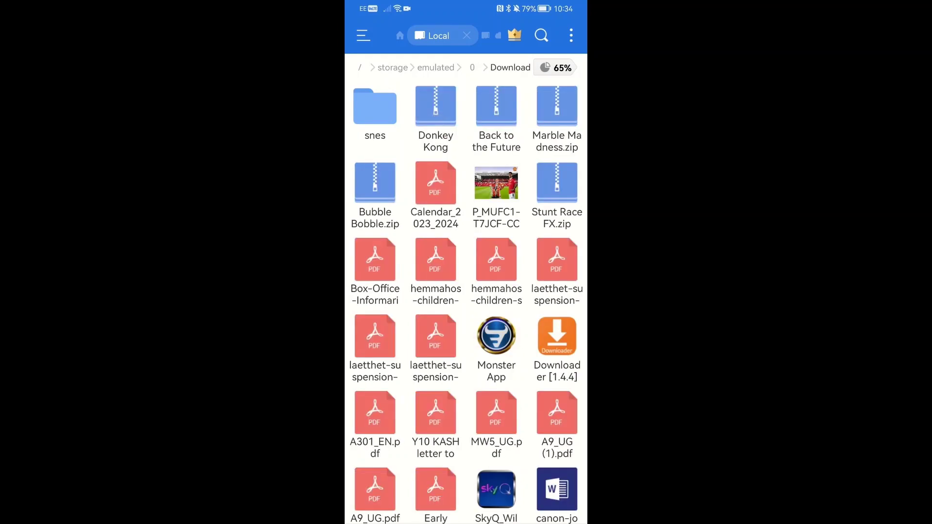
pyautogui.click(445, 119)
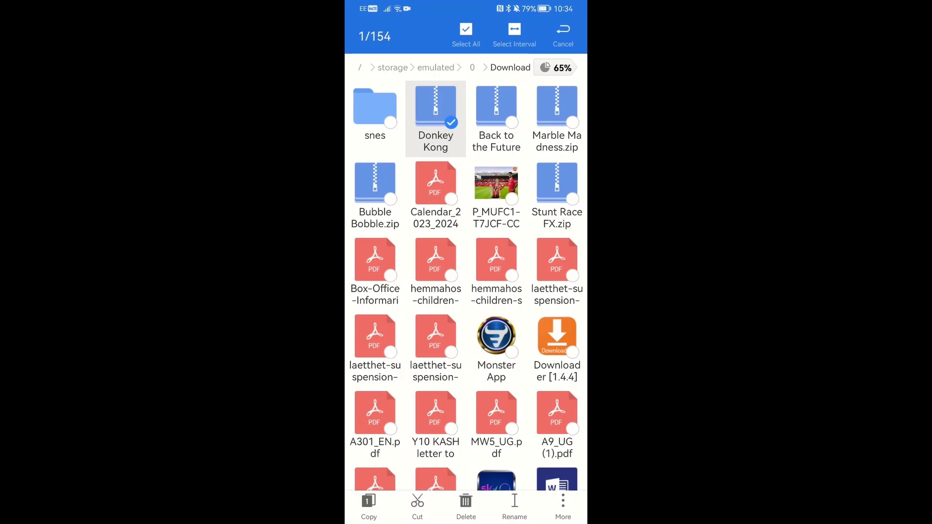
pyautogui.click(369, 503)
# Paste the Donkey Kong zip into the RetroArch > downloads folder.
pyautogui.moveTo(587, 270); pyautogui.dragTo(575, 270)
pyautogui.scroll(-4, 466, 286)
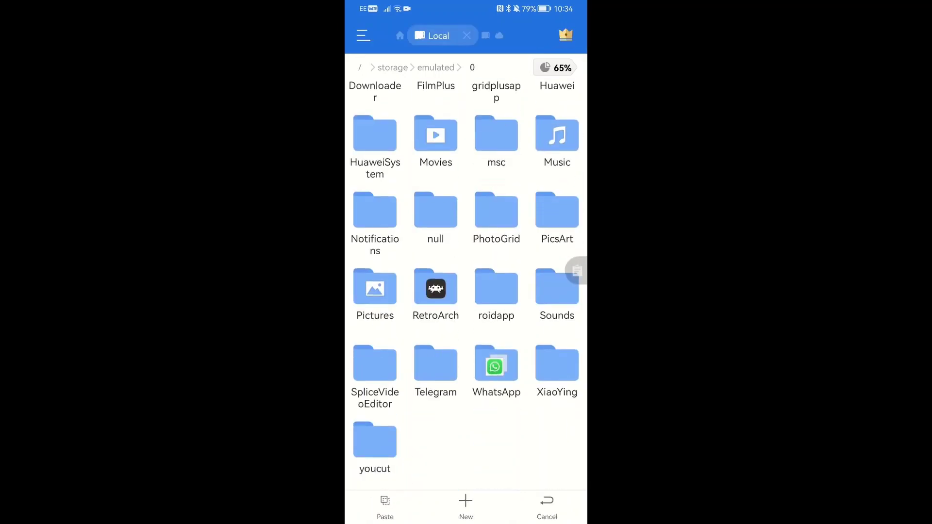
pyautogui.click(436, 287)
pyautogui.click(496, 112)
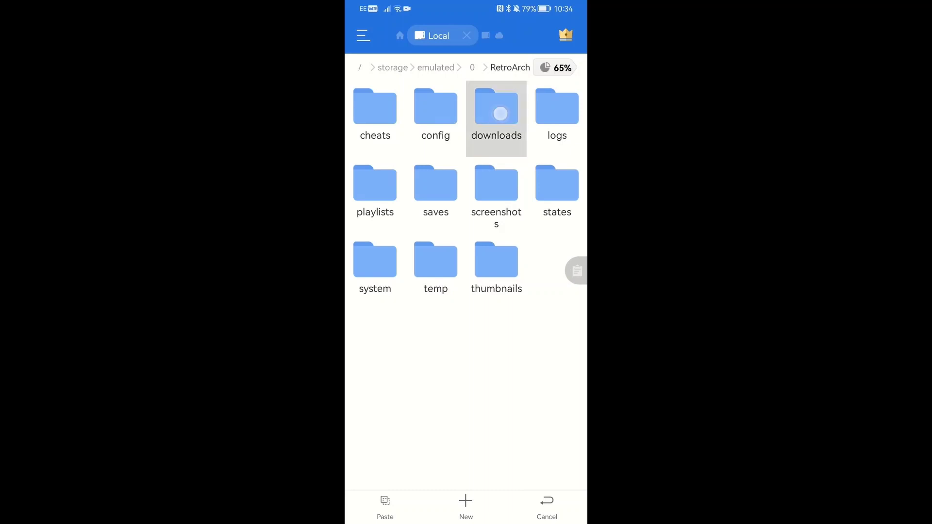
pyautogui.click(385, 505)
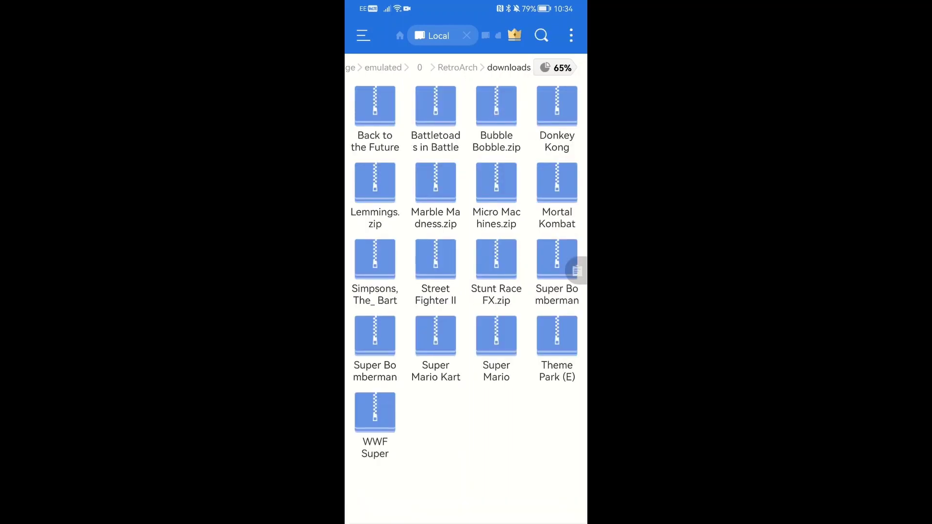
pyautogui.click(557, 114)
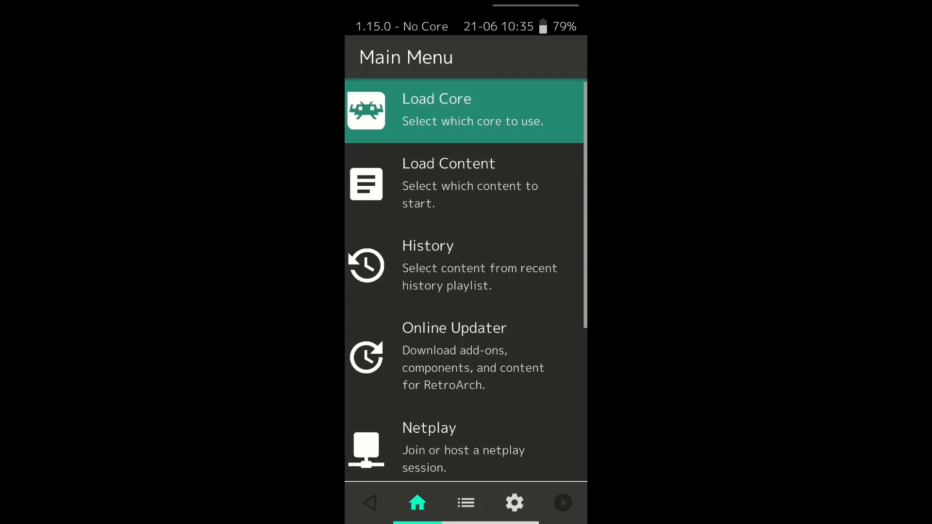
# Load the Donkey Kong Country zip from Load Content > Downloads using Load Archive.
pyautogui.click(448, 184)
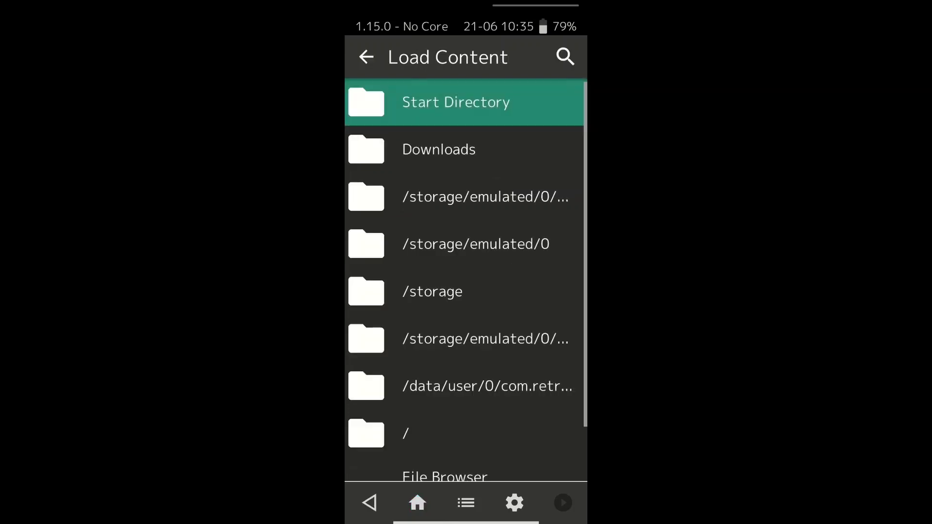
pyautogui.click(499, 156)
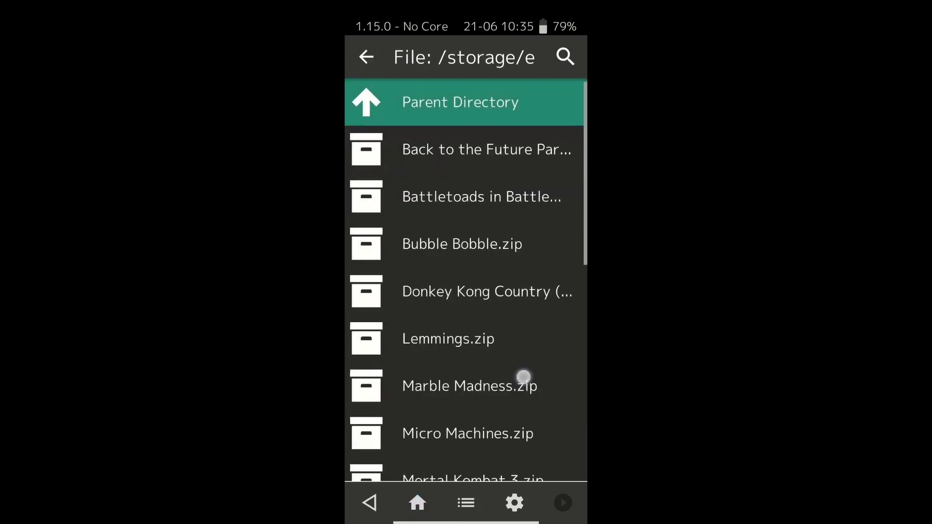
pyautogui.moveTo(522, 377); pyautogui.dragTo(524, 318)
pyautogui.click(503, 218)
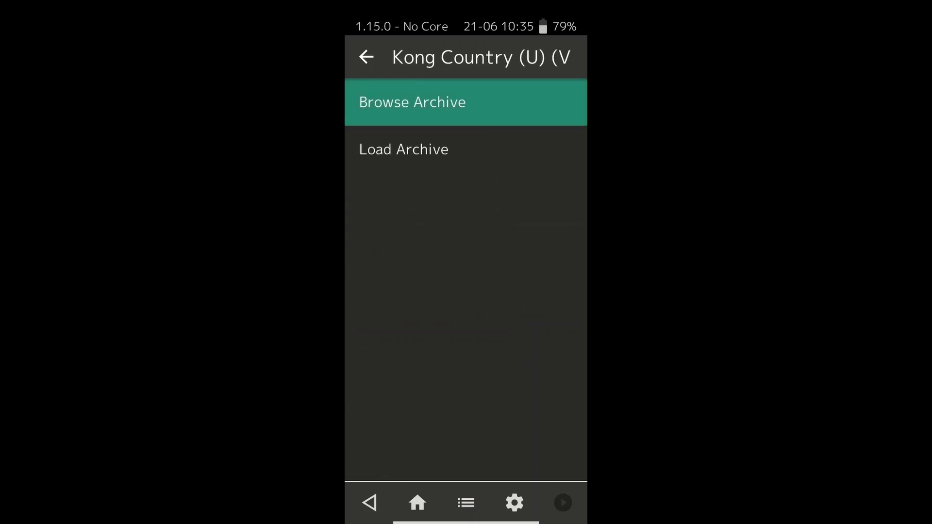
pyautogui.click(470, 155)
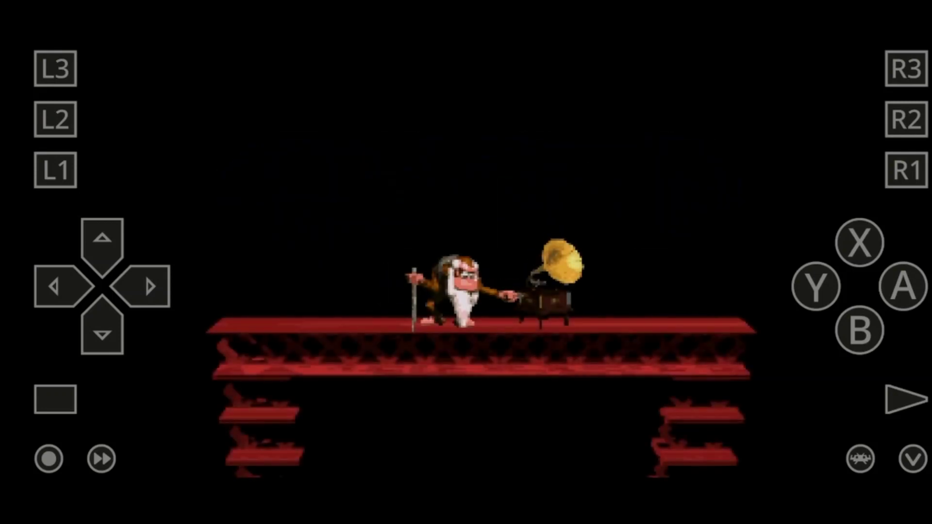
# Skip Donkey Kong Country's intro and title screens to reach the game select menu.
pyautogui.click(890, 288)
pyautogui.click(859, 330)
pyautogui.click(815, 285)
pyautogui.click(861, 243)
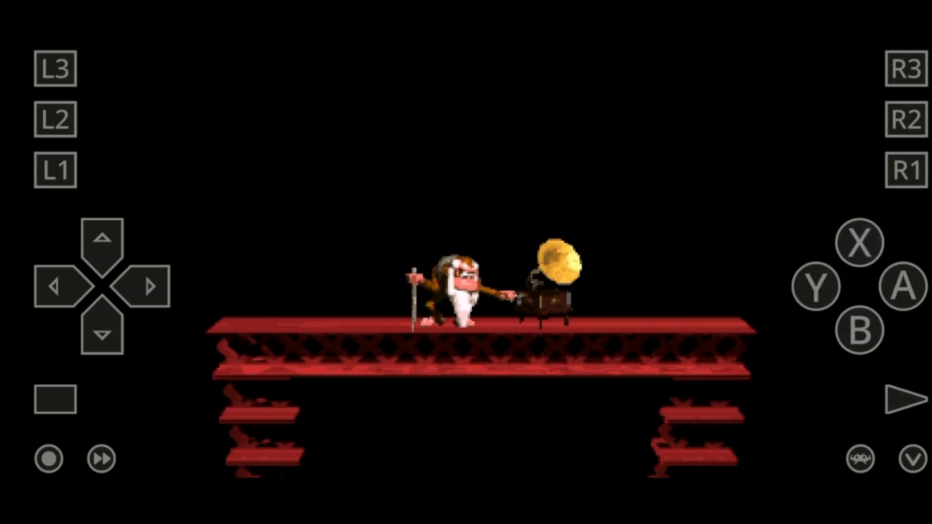
pyautogui.click(902, 287)
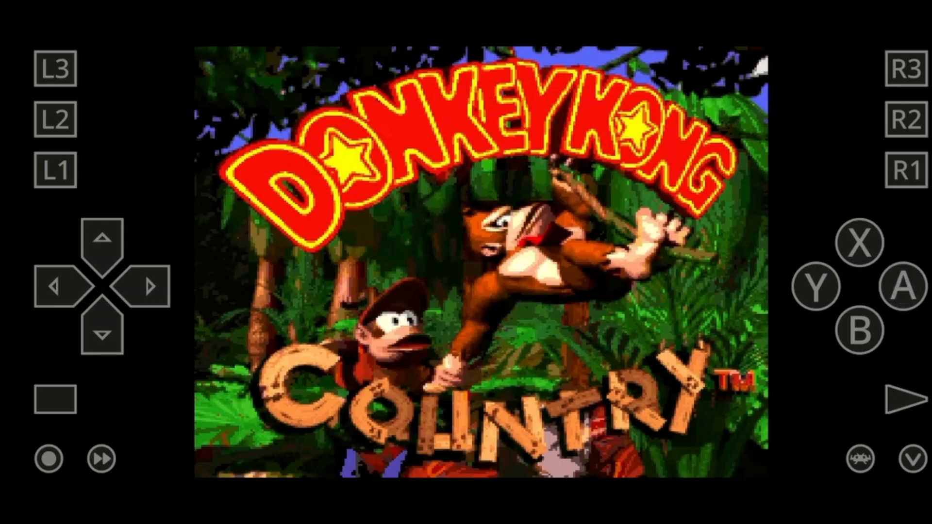
pyautogui.click(859, 329)
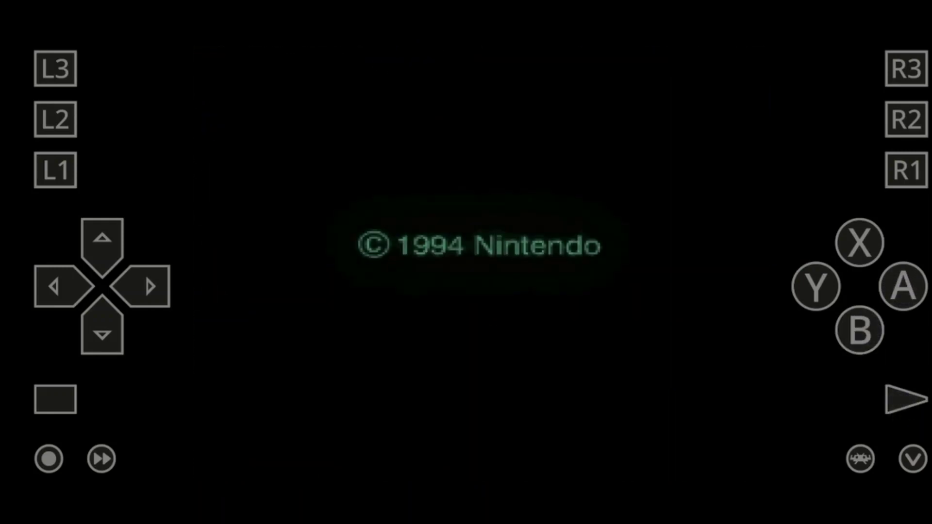
pyautogui.click(903, 286)
pyautogui.click(859, 329)
pyautogui.click(902, 286)
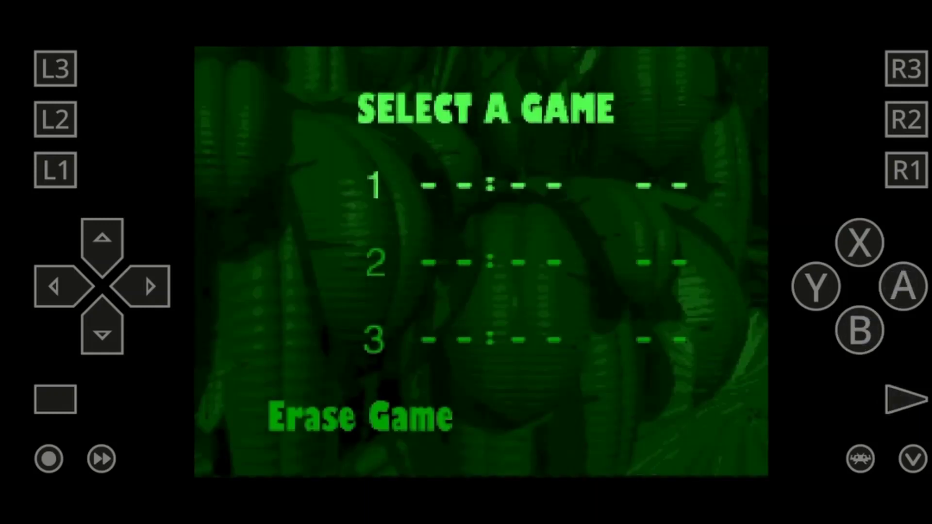
# Start a new one-player game in the first slot and enter Jungle Hijinxs from the Kongo Jungle map.
pyautogui.click(903, 286)
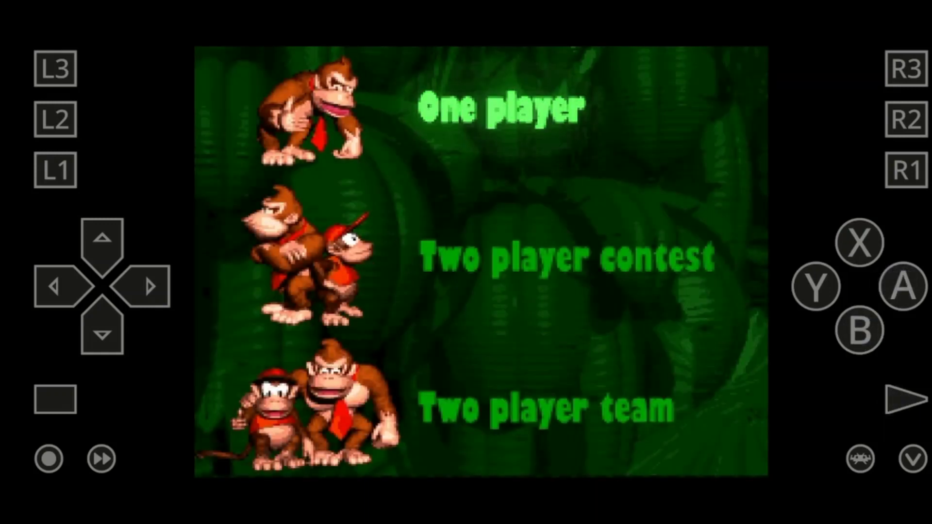
pyautogui.click(903, 286)
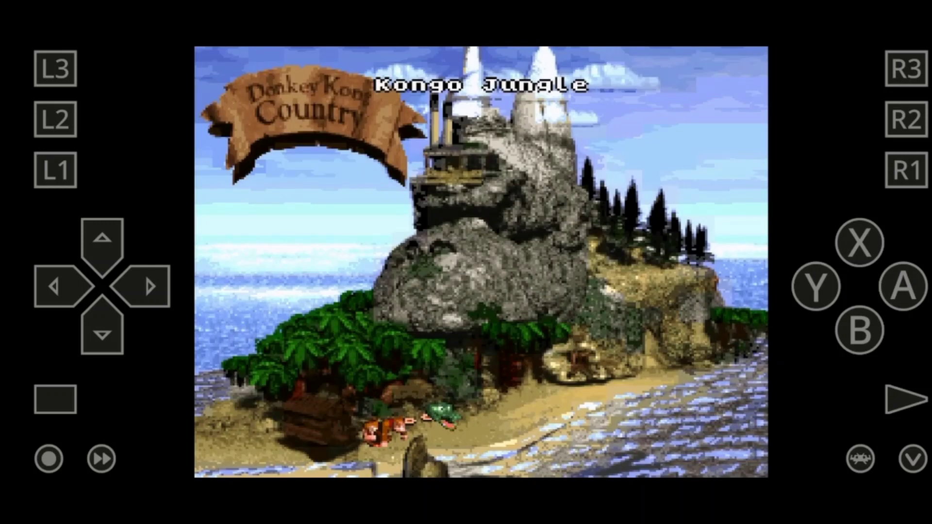
pyautogui.click(902, 286)
pyautogui.click(156, 272)
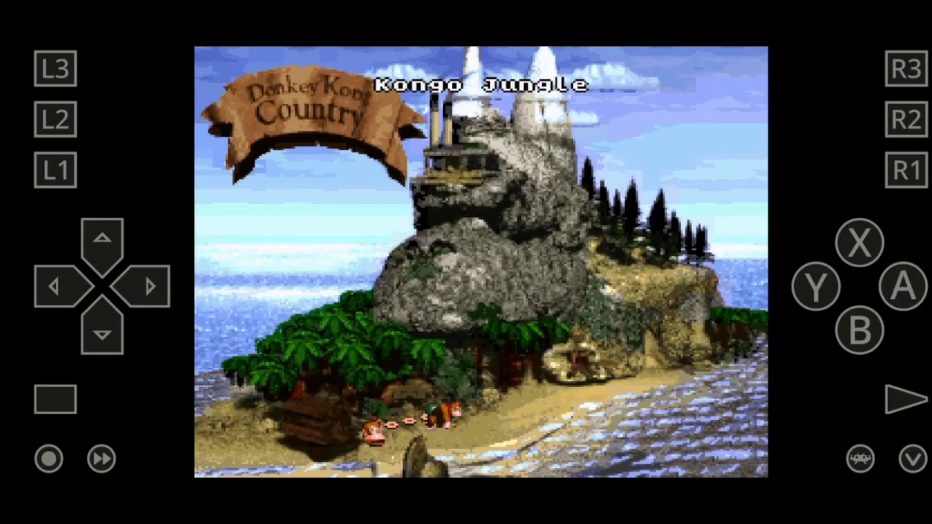
pyautogui.click(902, 286)
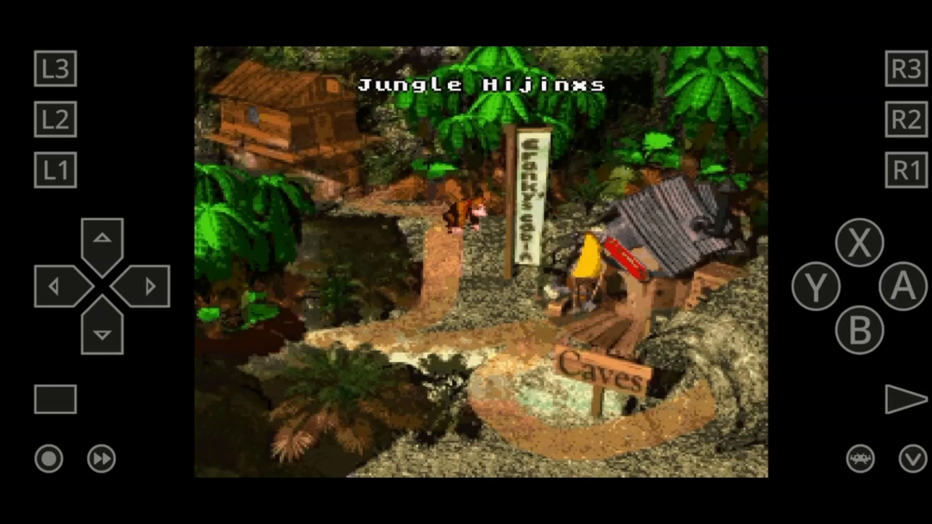
pyautogui.click(102, 325)
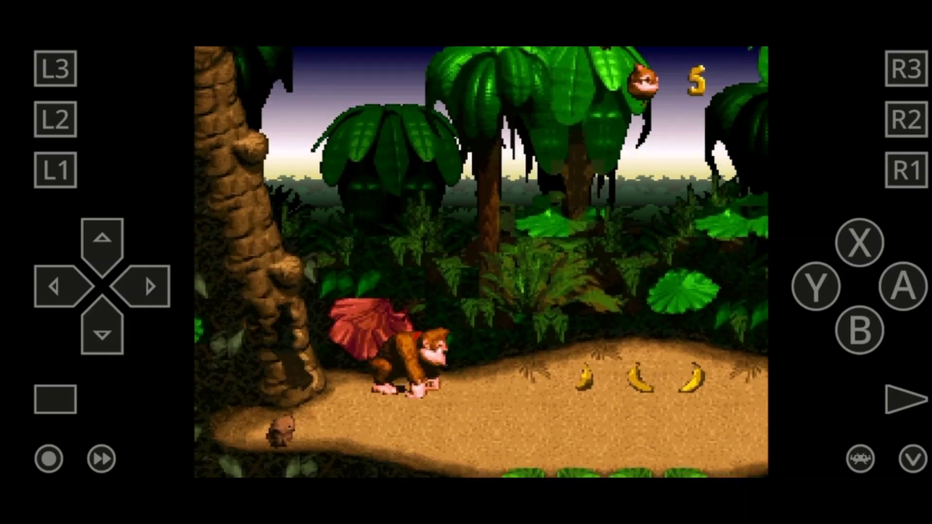
# Run Donkey Kong right, jumping, rolling and throwing the DK barrel.
pyautogui.click(139, 277)
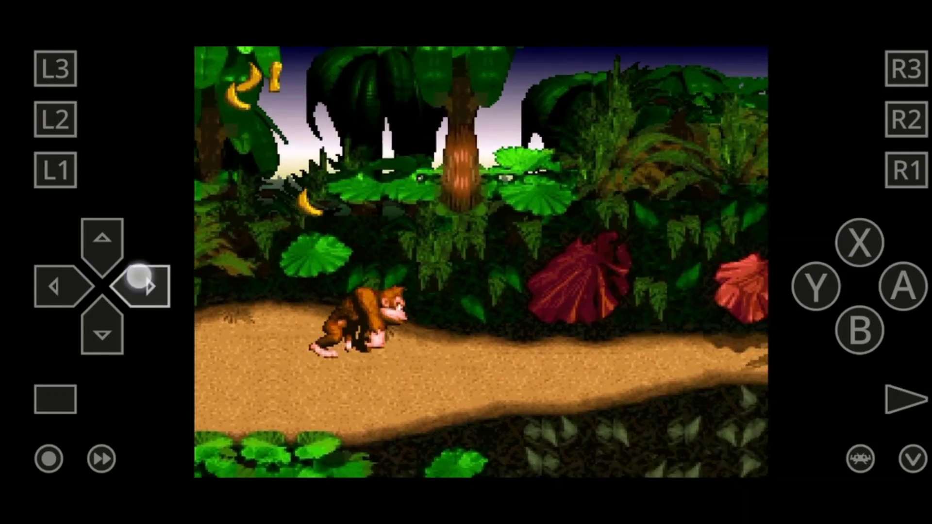
pyautogui.click(859, 330)
pyautogui.moveTo(138, 276)
pyautogui.mouseDown()
pyautogui.moveTo(99, 272)
pyautogui.moveTo(79, 284)
pyautogui.moveTo(137, 284)
pyautogui.moveTo(113, 282)
pyautogui.moveTo(73, 302)
pyautogui.moveTo(139, 291)
pyautogui.moveTo(151, 310)
pyautogui.moveTo(77, 306)
pyautogui.moveTo(140, 308)
pyautogui.moveTo(146, 289)
pyautogui.moveTo(72, 312)
pyautogui.moveTo(152, 306)
pyautogui.moveTo(83, 296)
pyautogui.moveTo(153, 313)
pyautogui.moveTo(92, 308)
pyautogui.moveTo(160, 299)
pyautogui.mouseUp()
pyautogui.click(859, 330)
pyautogui.click(859, 330)
pyautogui.click(855, 333)
pyautogui.click(856, 340)
pyautogui.click(855, 354)
pyautogui.click(900, 306)
pyautogui.click(816, 285)
pyautogui.click(830, 296)
pyautogui.click(815, 286)
pyautogui.click(826, 299)
# Keep running and jumping right with Diddy Kong, collecting 9 bananas.
pyautogui.click(859, 328)
pyautogui.click(866, 345)
pyautogui.click(864, 357)
pyautogui.click(859, 335)
pyautogui.click(869, 357)
pyautogui.click(861, 359)
pyautogui.click(859, 368)
pyautogui.click(856, 372)
pyautogui.click(857, 371)
pyautogui.click(861, 364)
pyautogui.click(862, 371)
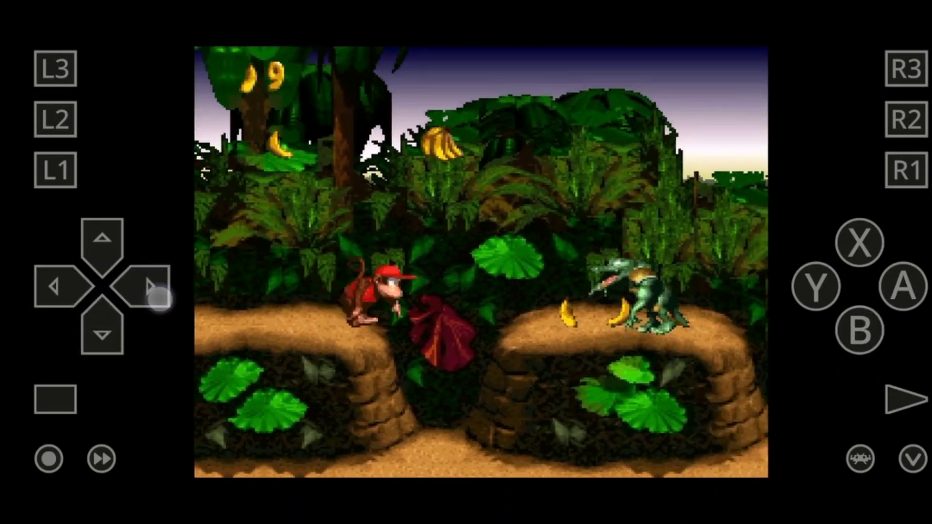